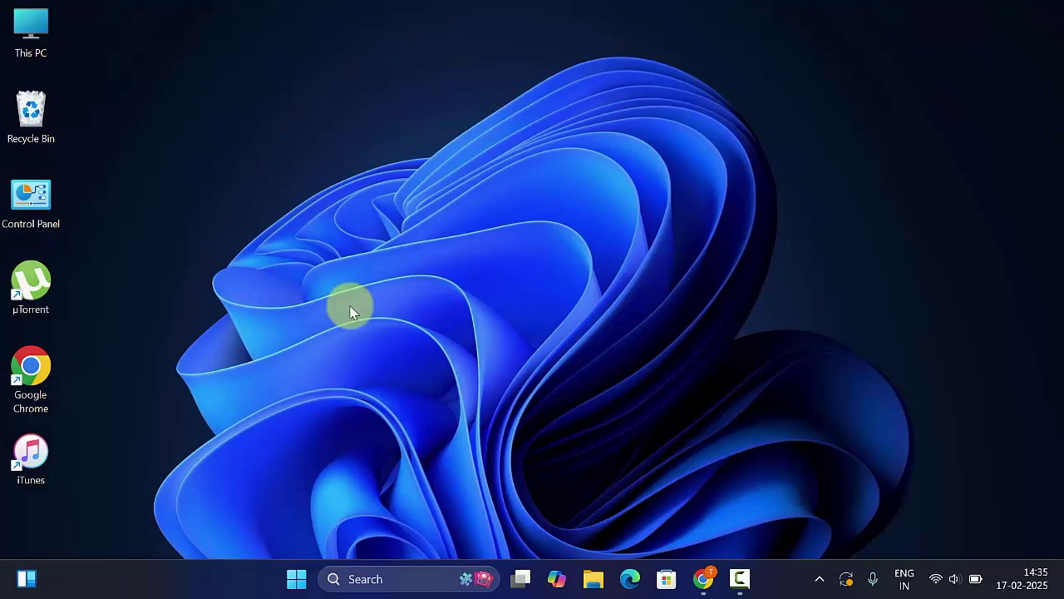
Launch iTunes from its desktop shortcut to reach the iTunes Store welcome page.
double_click(48, 462)
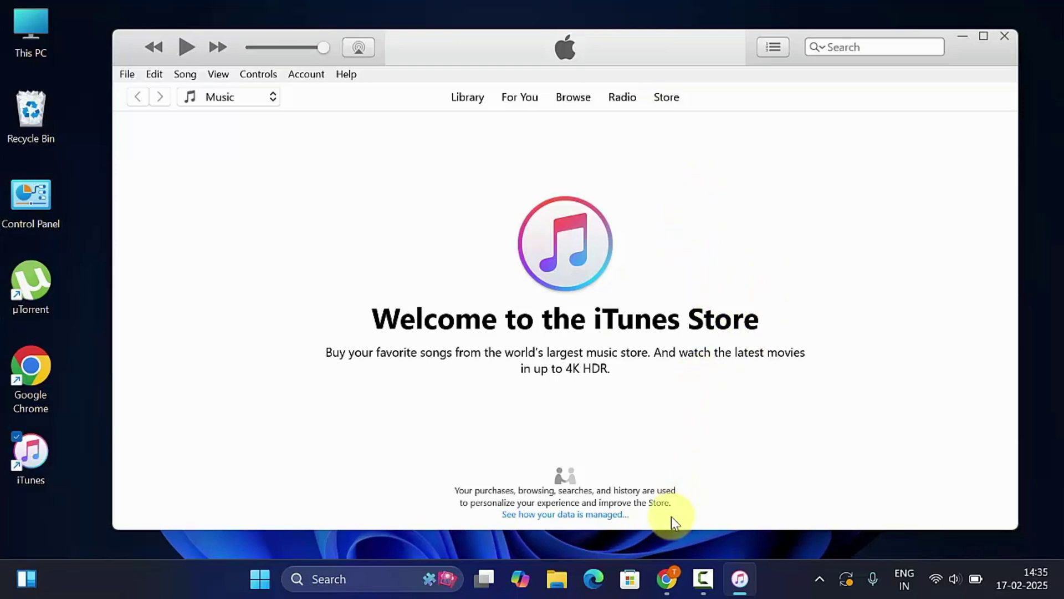
In Chrome's Apple Support page, open the iTunes 12.10.11 for Windows (64 bit) download section.
click(668, 587)
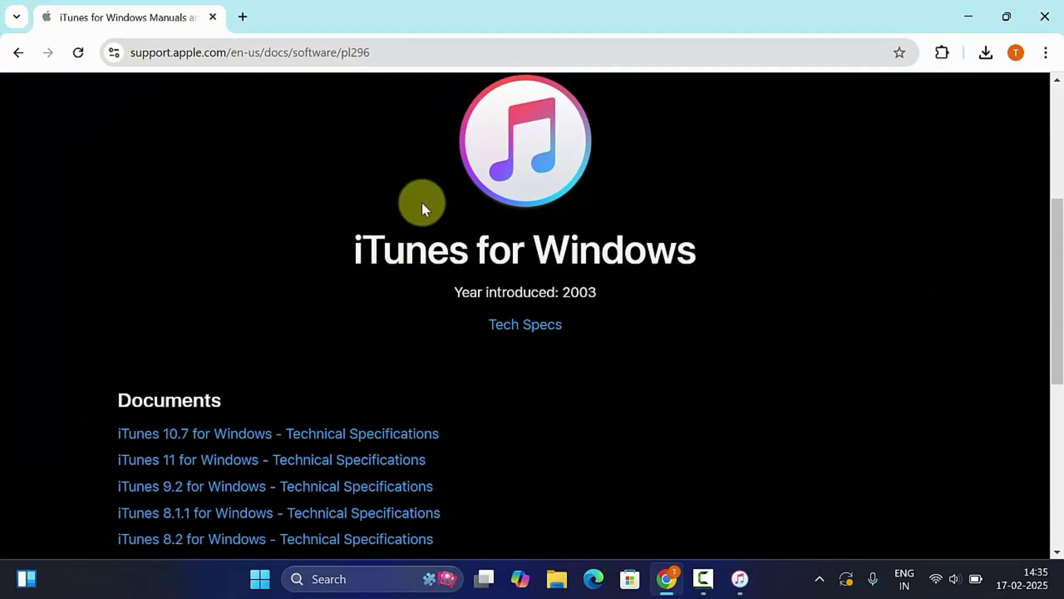
scroll(483, 274, down, 6)
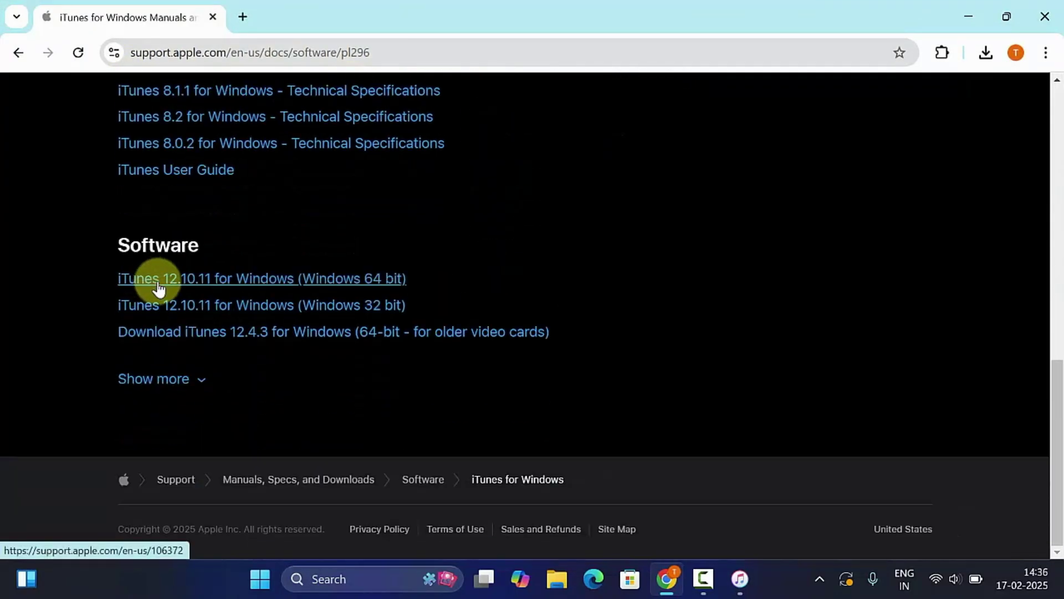
click(305, 284)
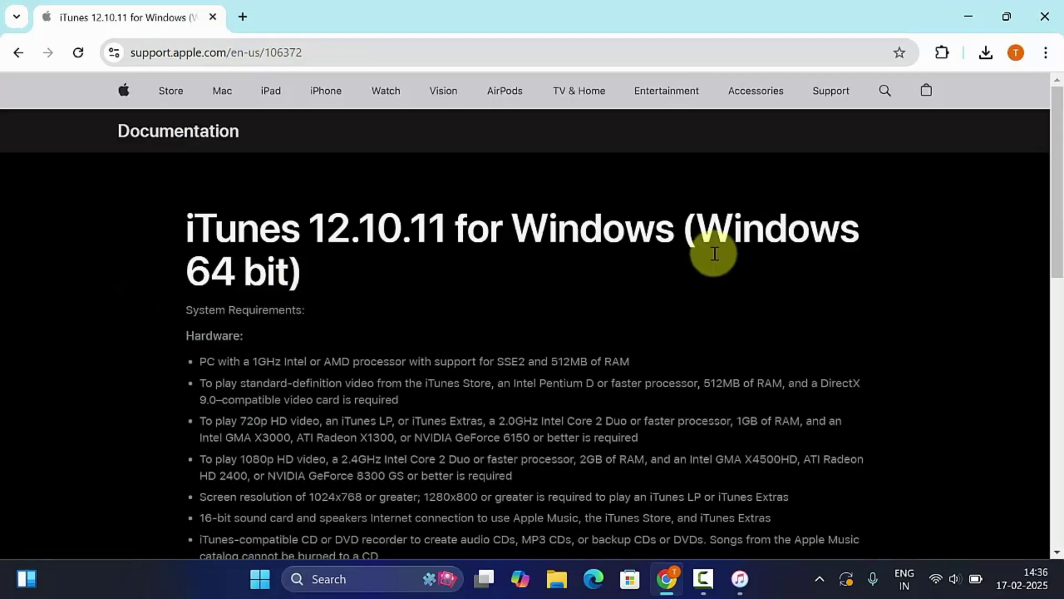
scroll(914, 323, down, 7)
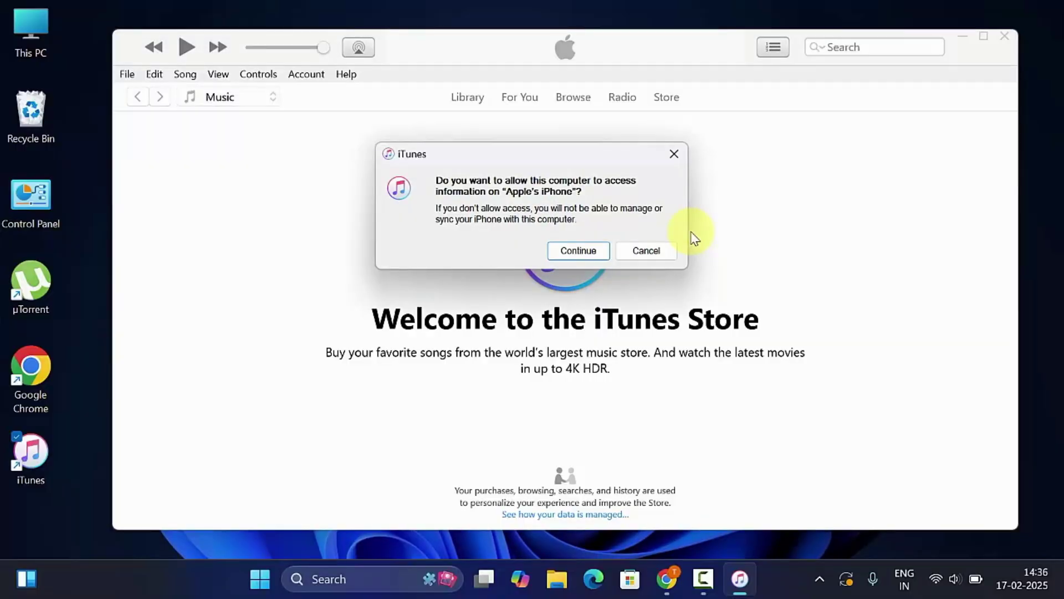
Allow this computer to access the iPhone and pass the welcome and Get Started screens.
click(578, 250)
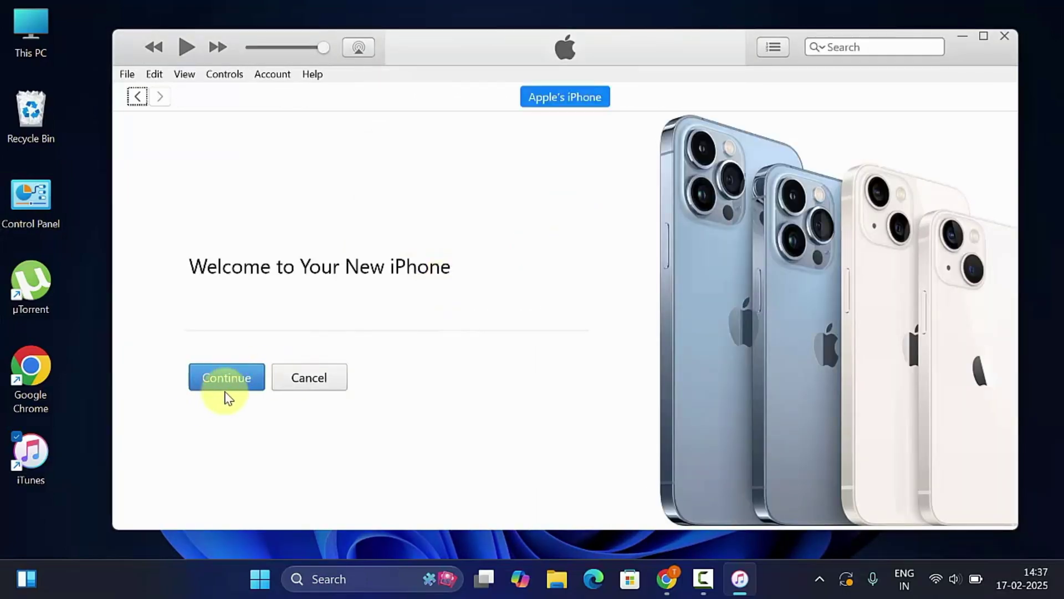
click(230, 378)
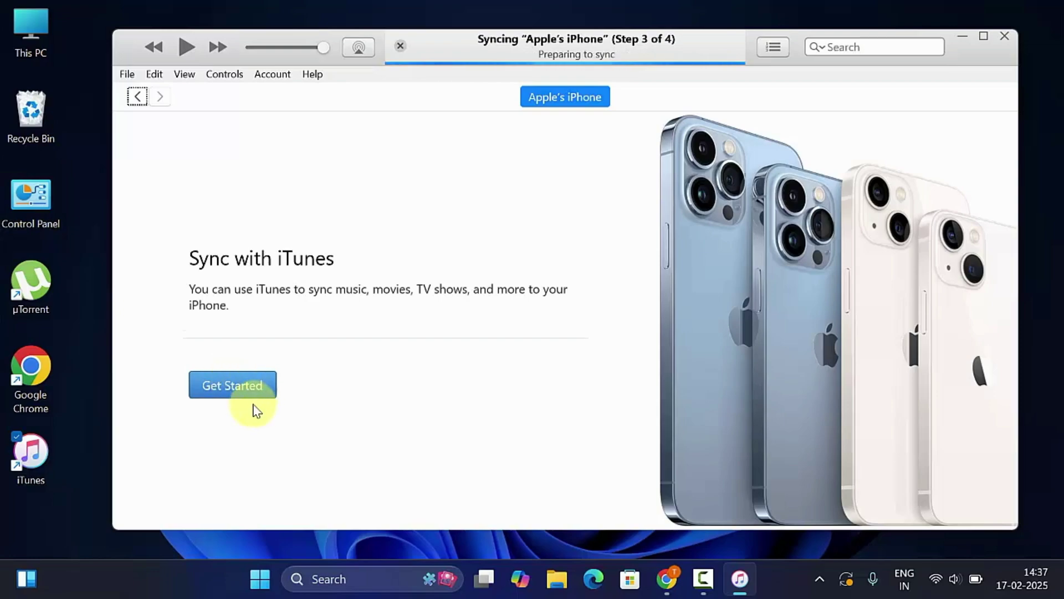
click(245, 386)
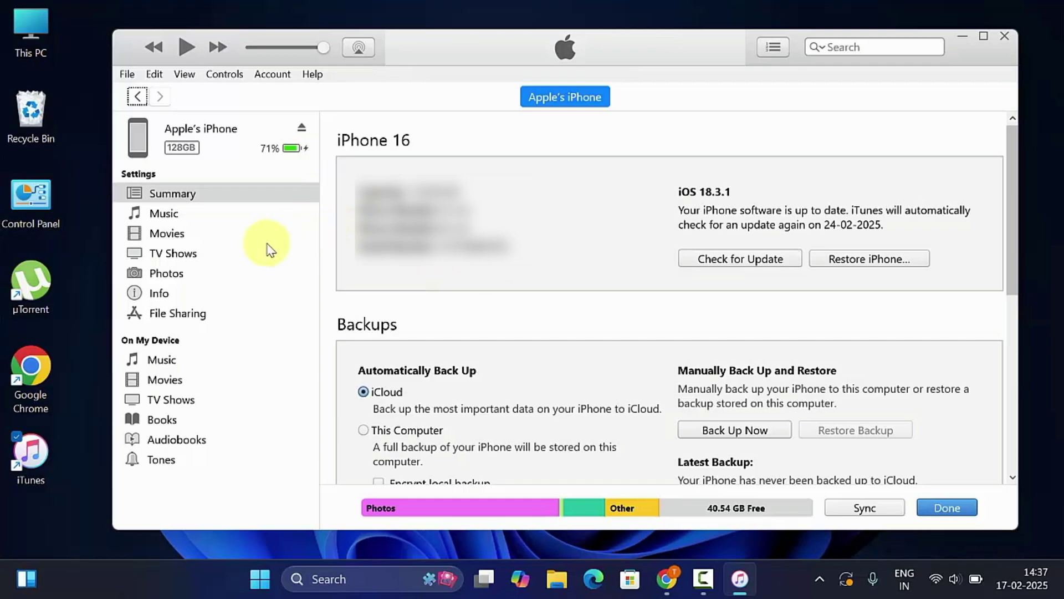
From the iPhone's Movies settings, add Despatch.2024 from Documents via File > Add File to Library.
click(164, 235)
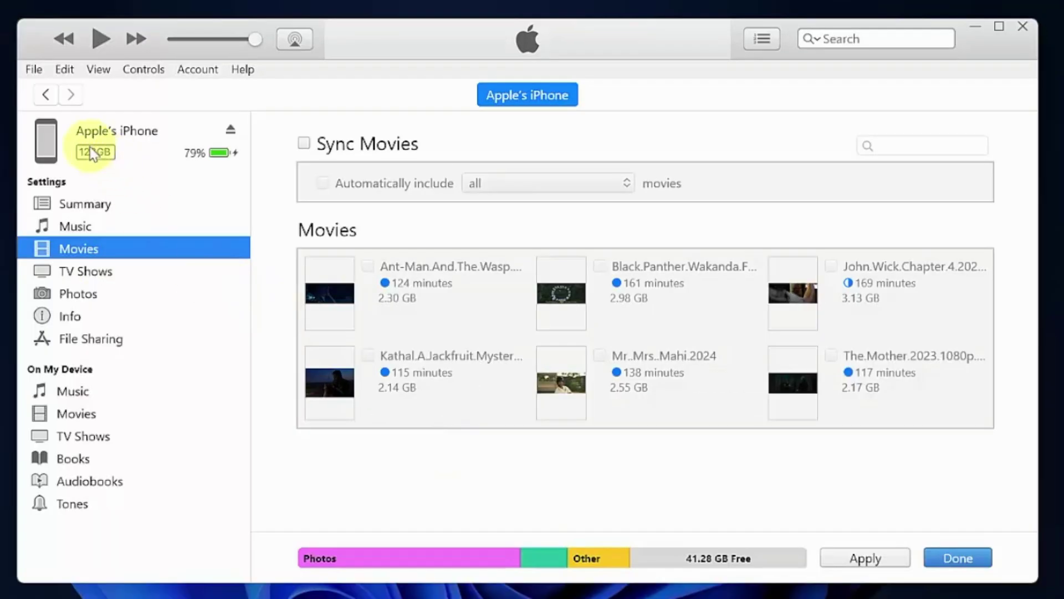
click(32, 69)
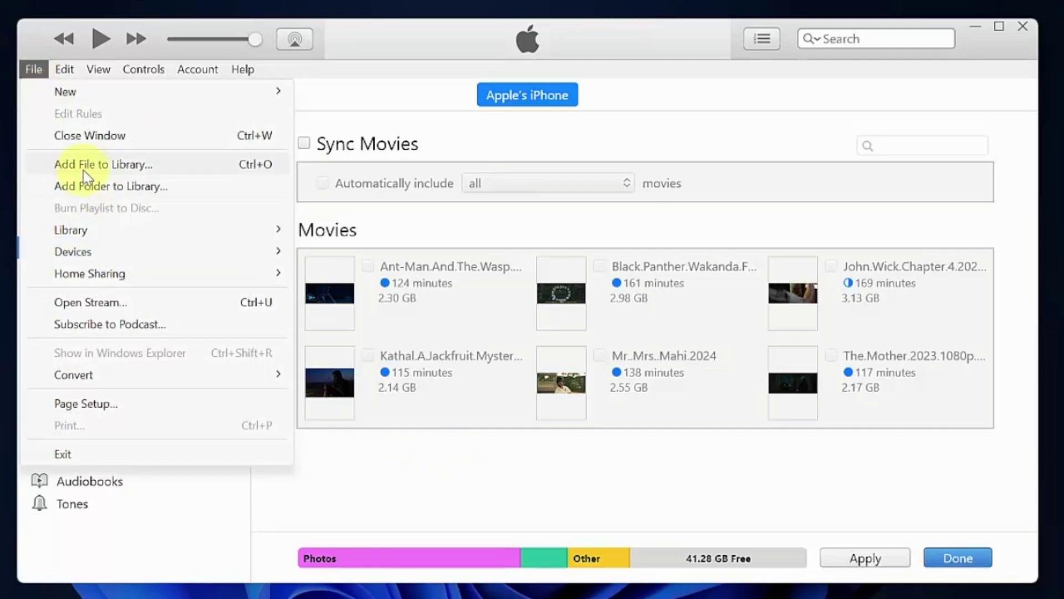
click(108, 169)
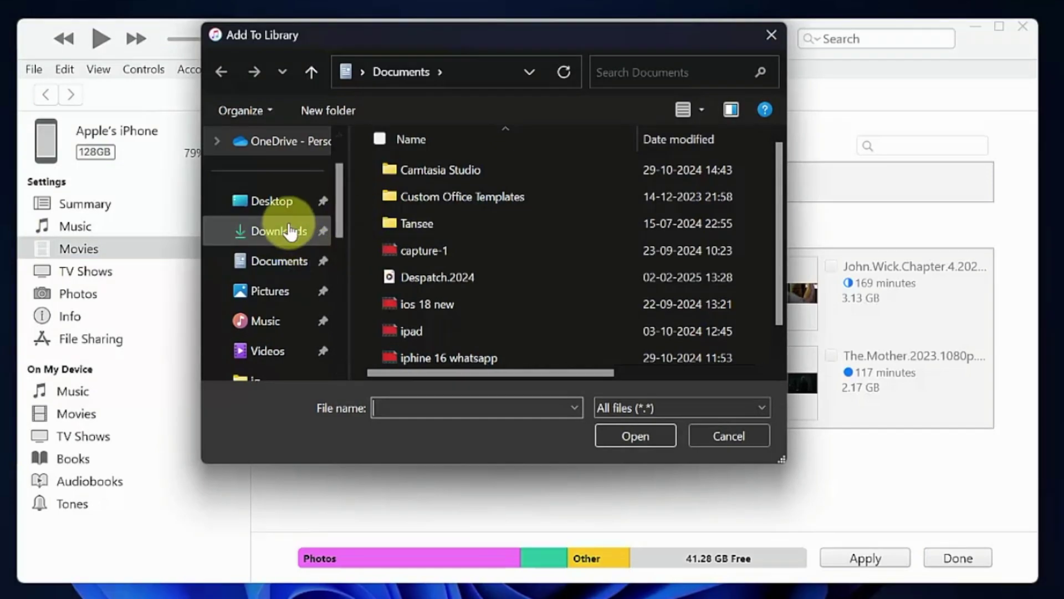
click(278, 266)
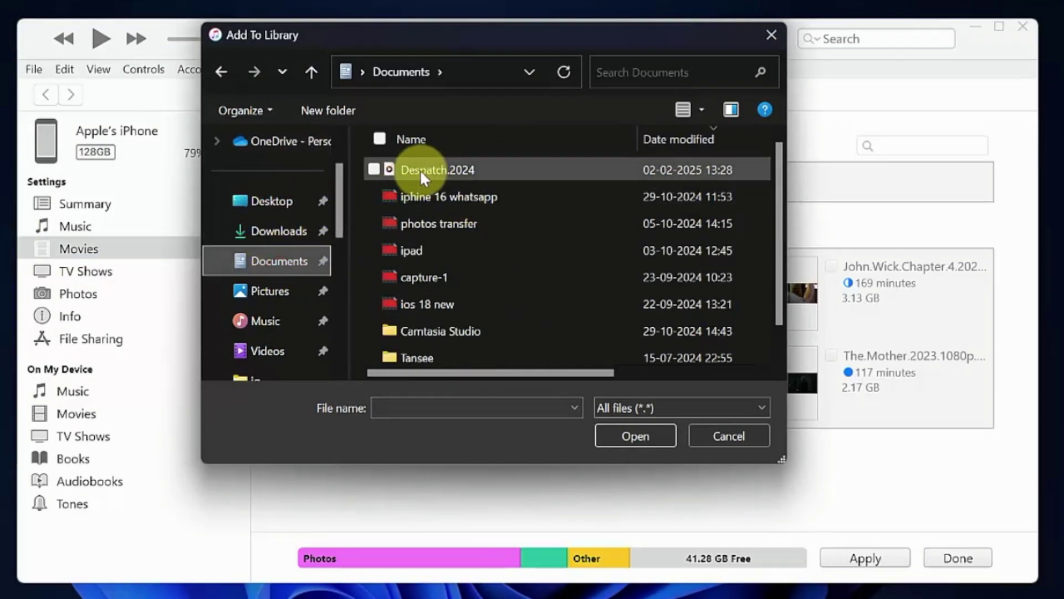
mouse_move(439, 171)
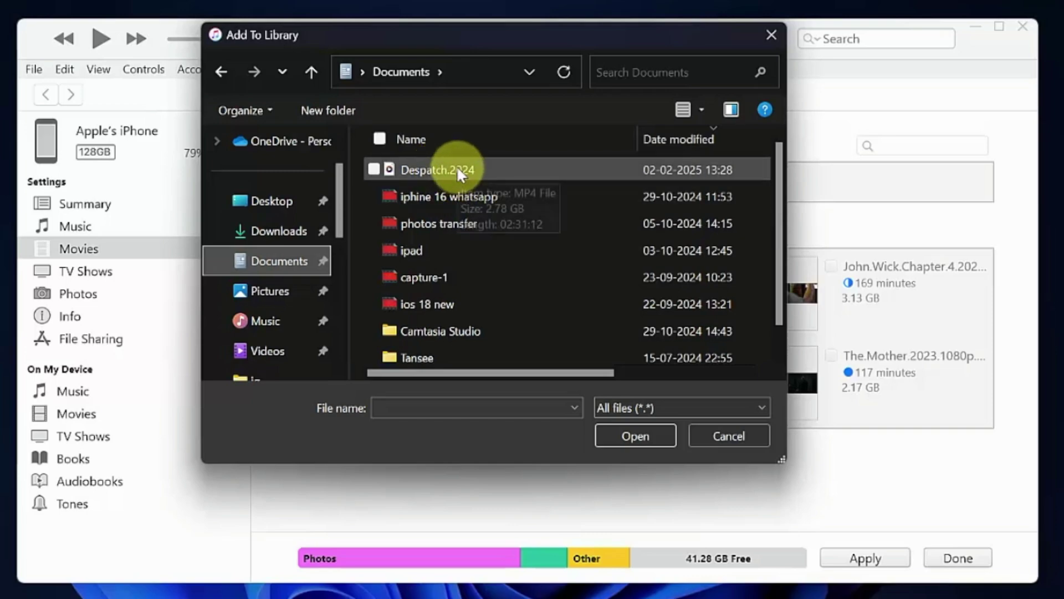
click(457, 167)
click(632, 438)
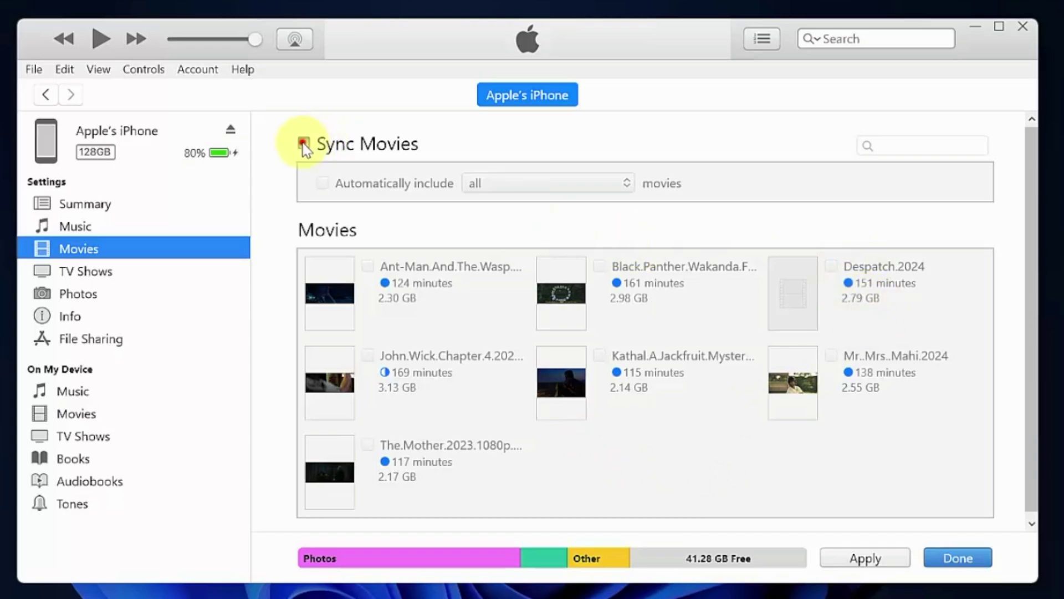
Turn on Sync Movies with Despatch.2024 checked and apply to copy it to the iPhone.
click(303, 144)
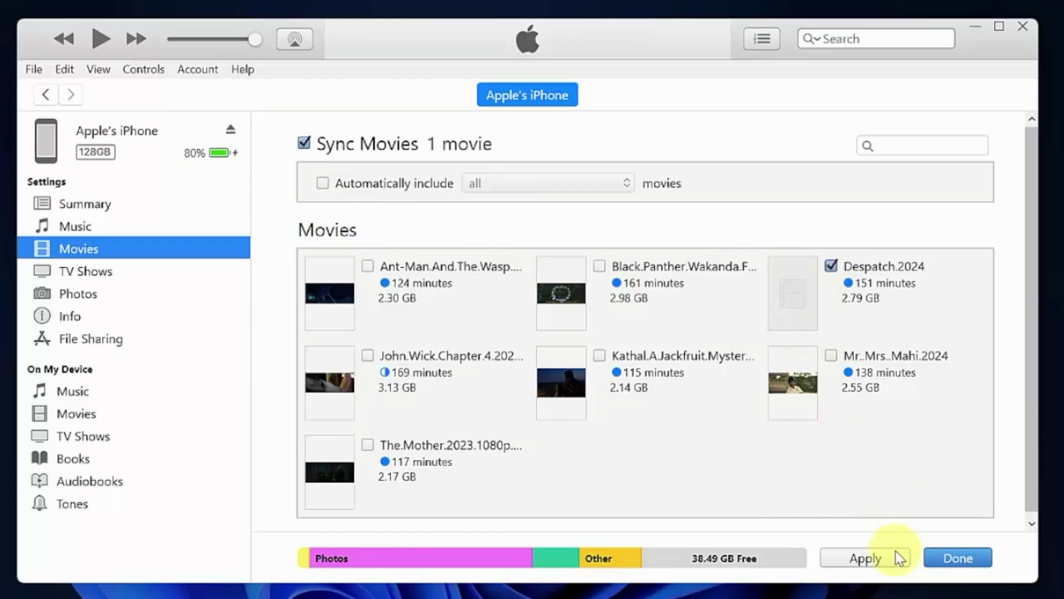
click(865, 558)
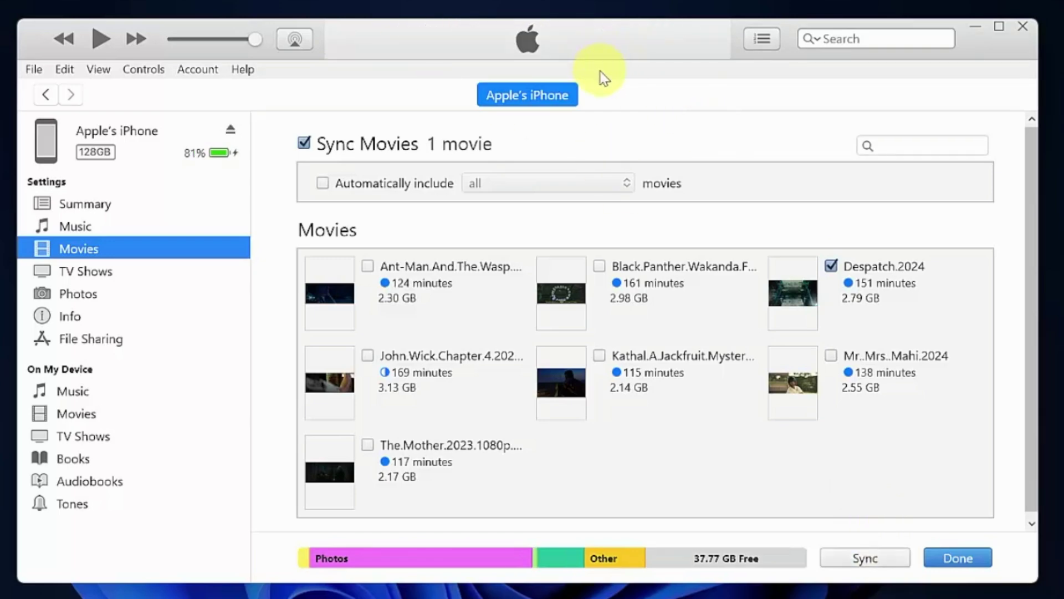
click(958, 559)
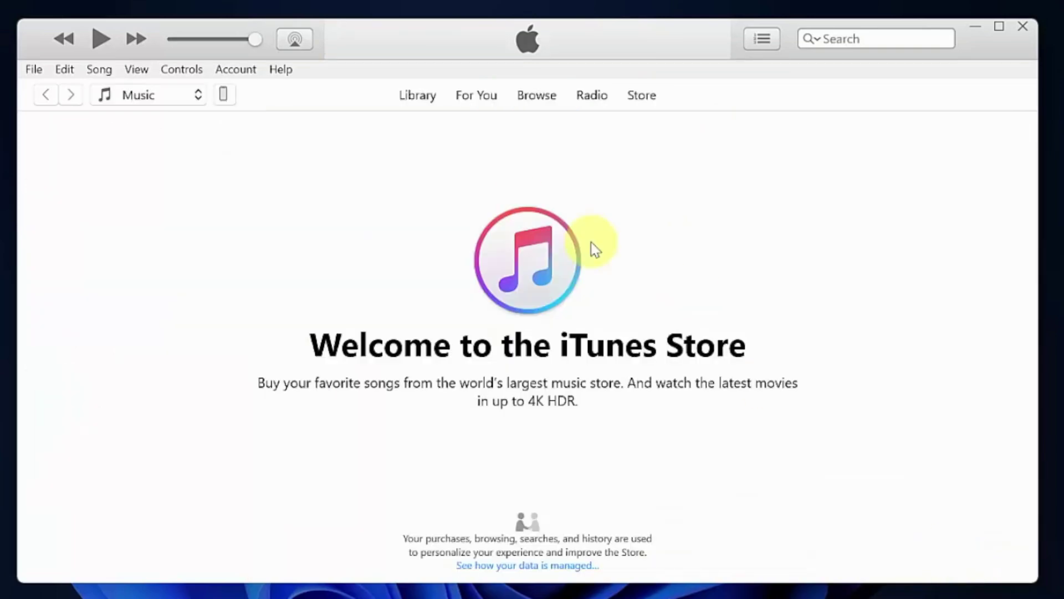
click(227, 96)
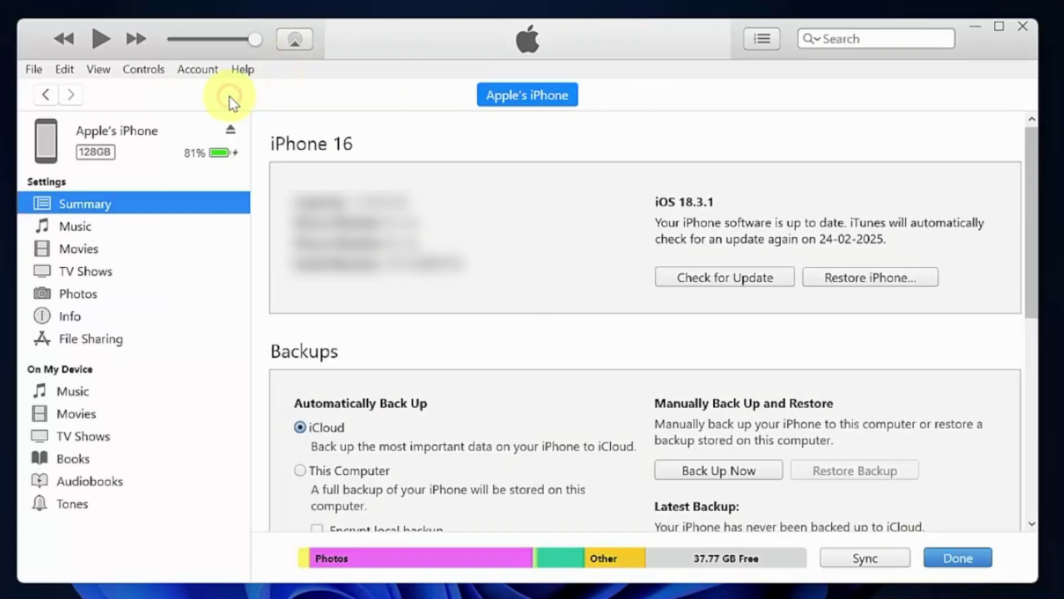
click(82, 419)
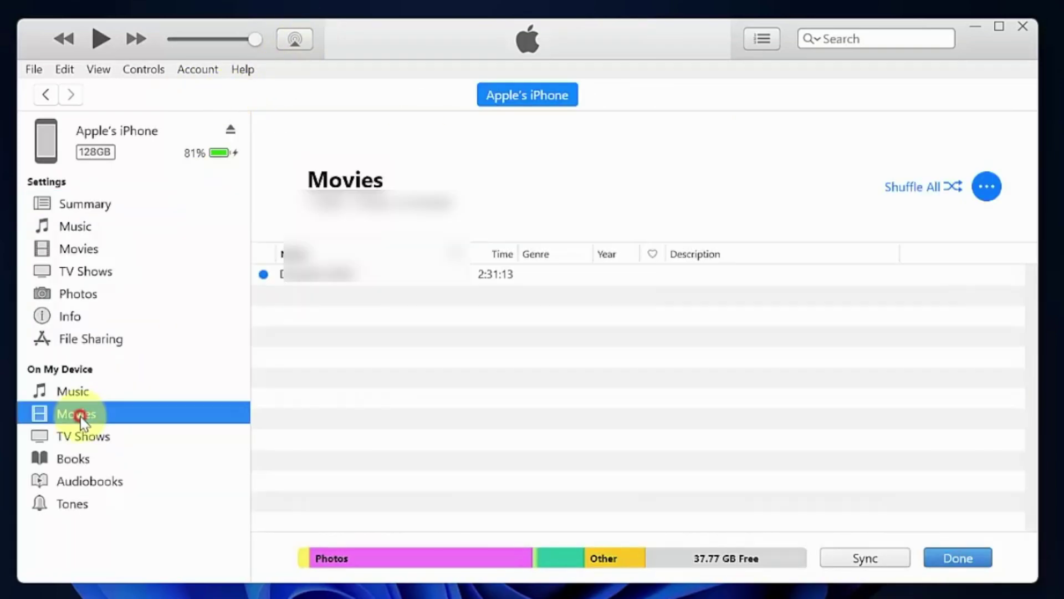
click(317, 276)
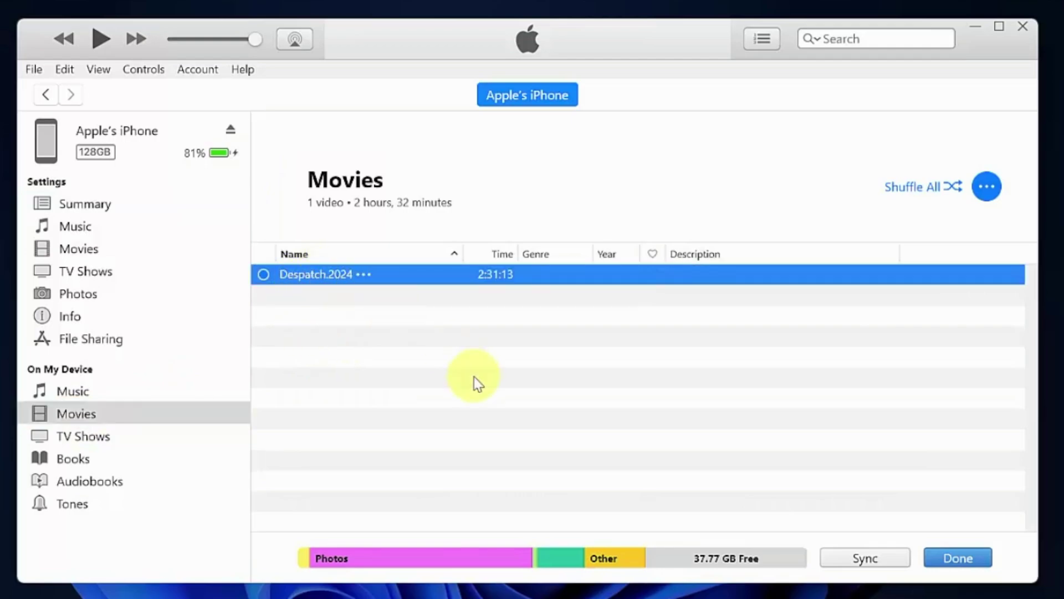
click(962, 560)
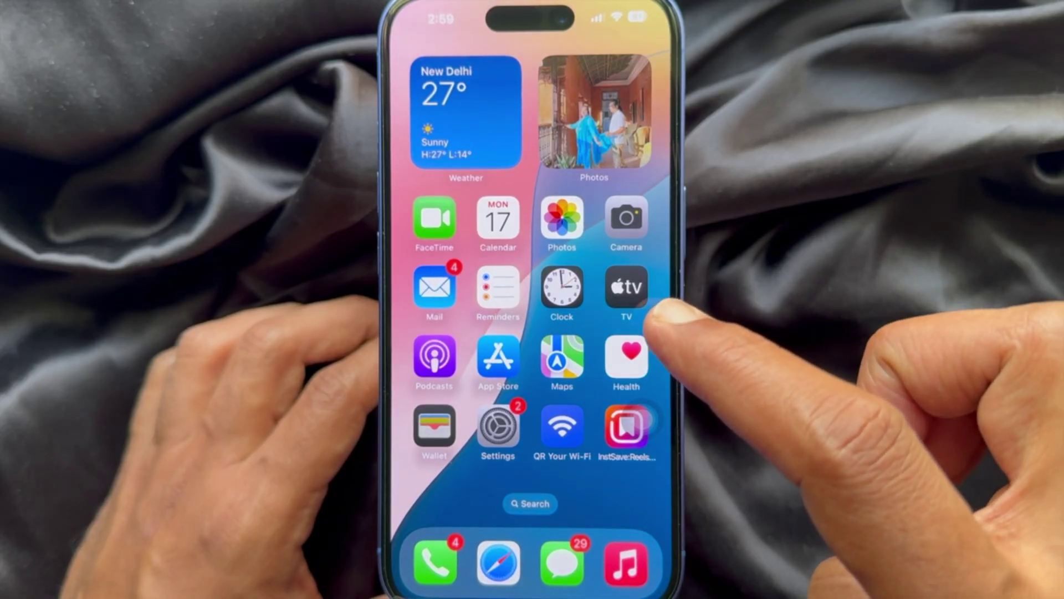
Open the Apple TV app, skip the notifications prompt, and go to Library > Home Videos.
click(626, 287)
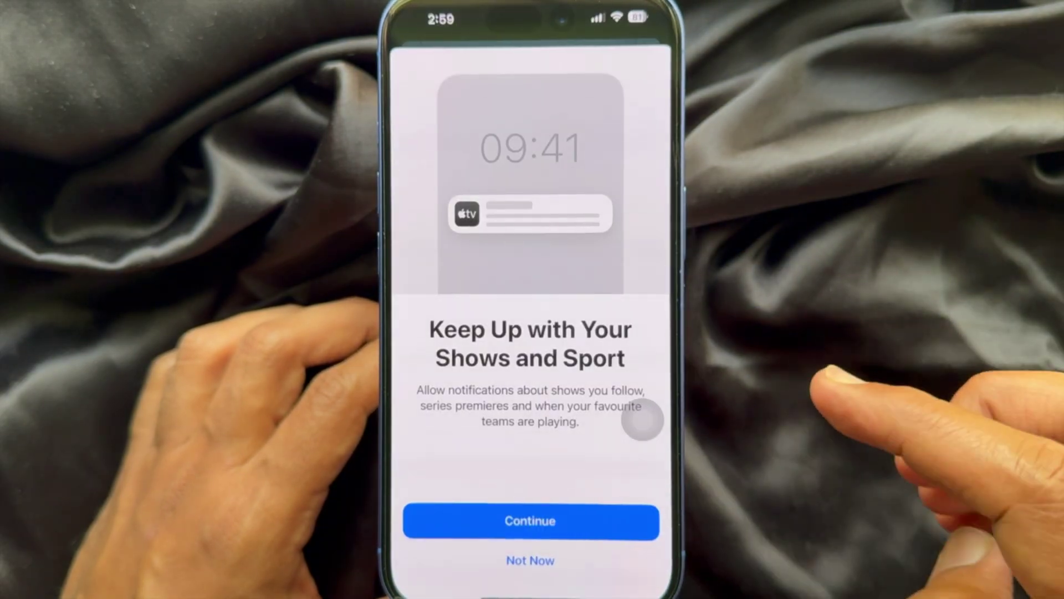
click(531, 560)
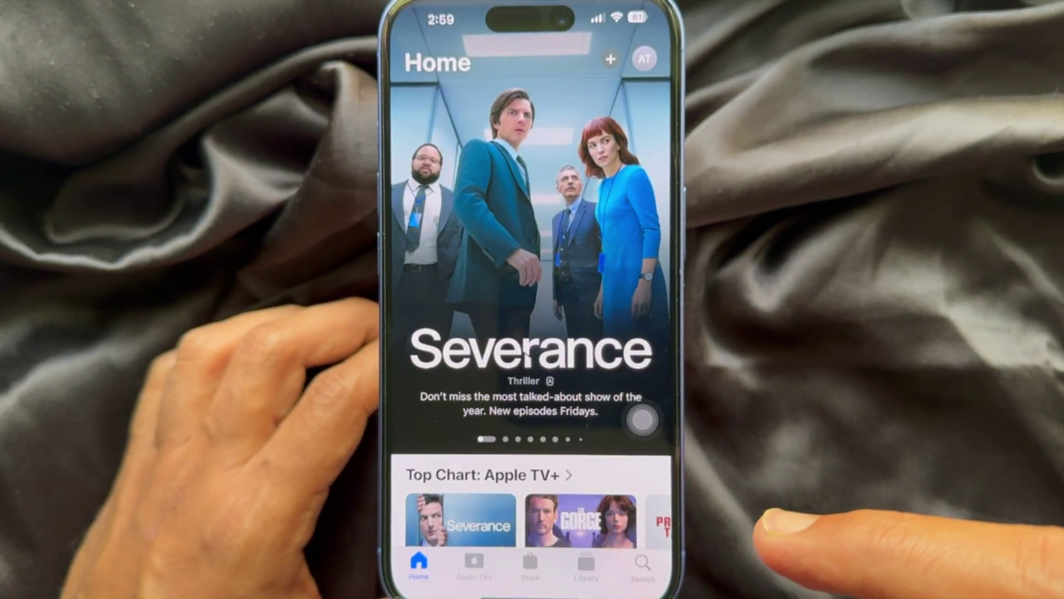
click(586, 564)
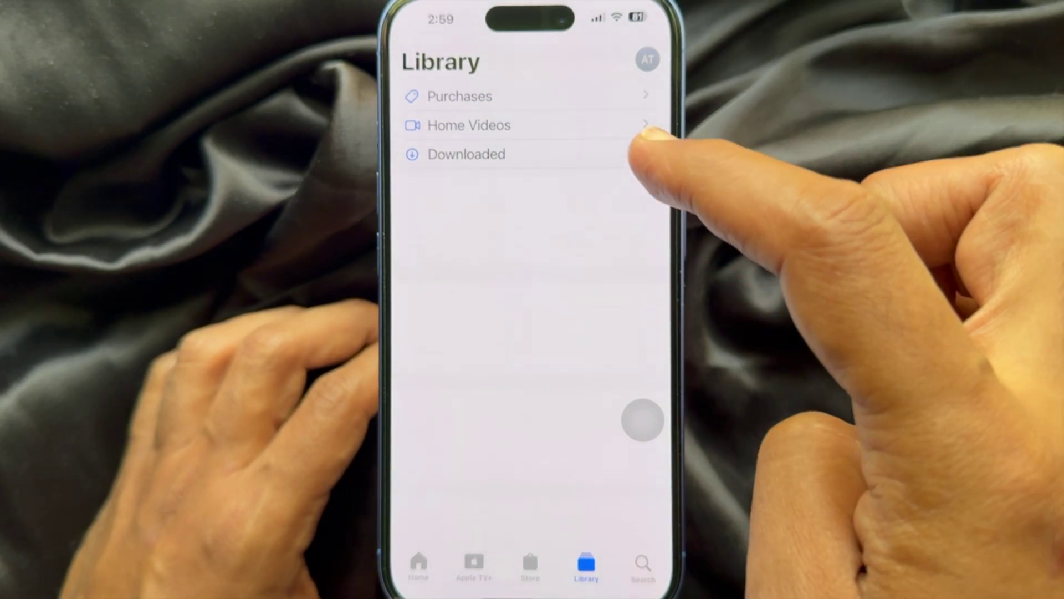
click(576, 125)
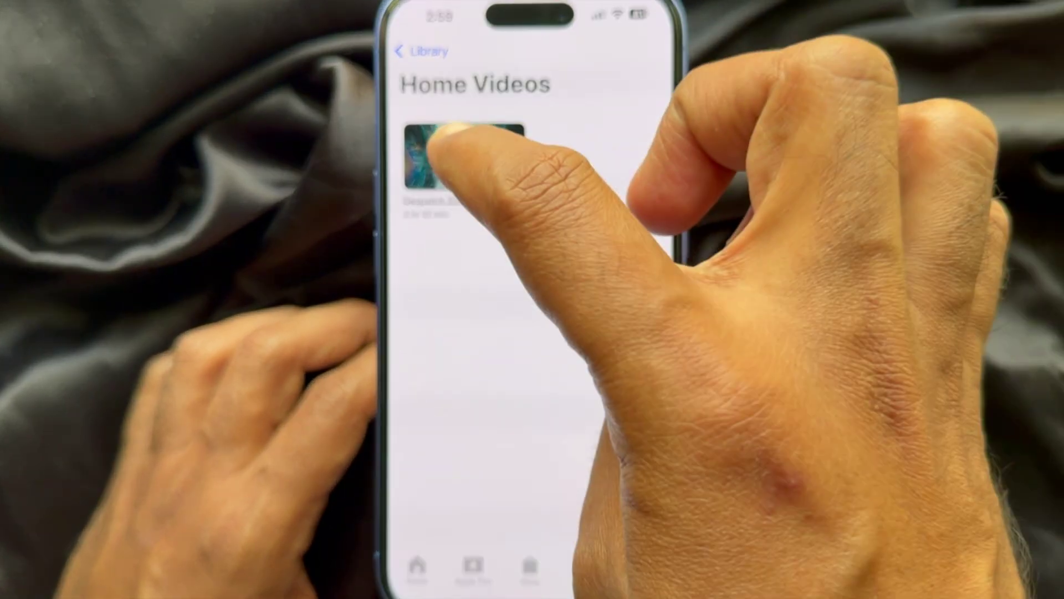
Play Despatch.2024, return to Home Videos, and bring up the movie tile's options.
click(447, 133)
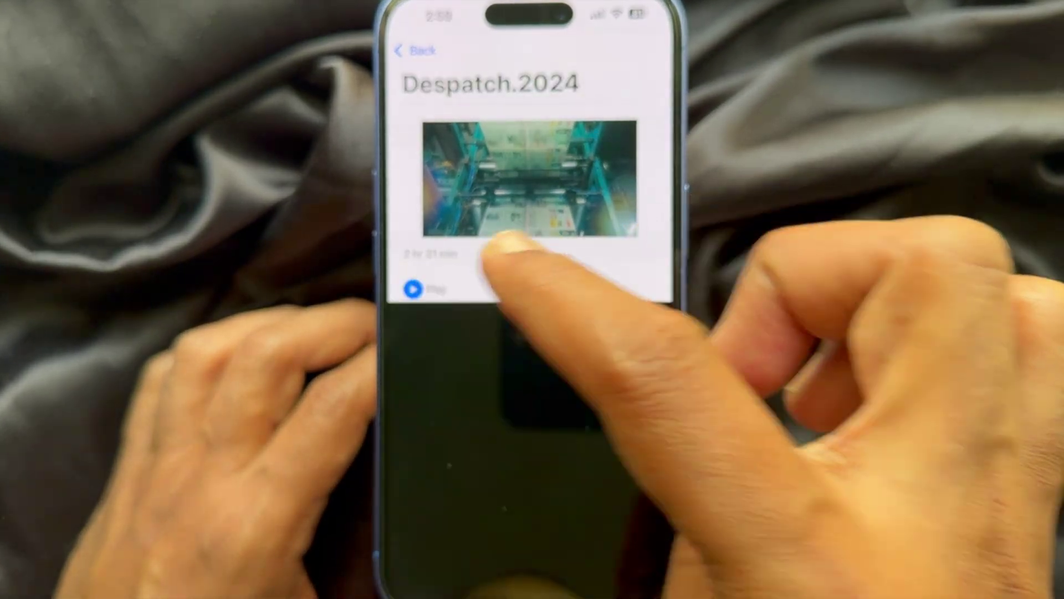
click(426, 285)
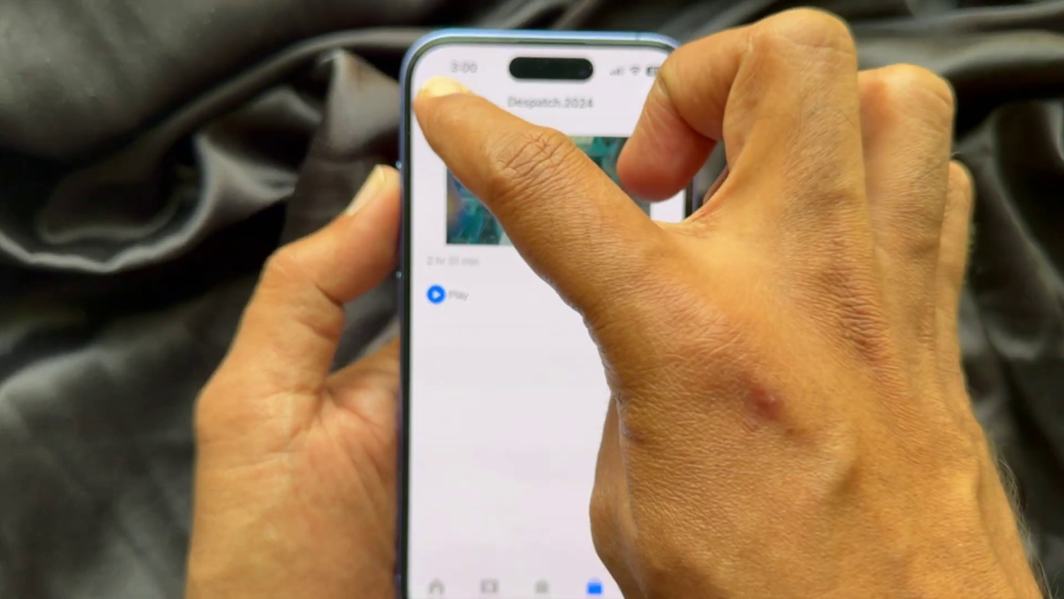
click(434, 98)
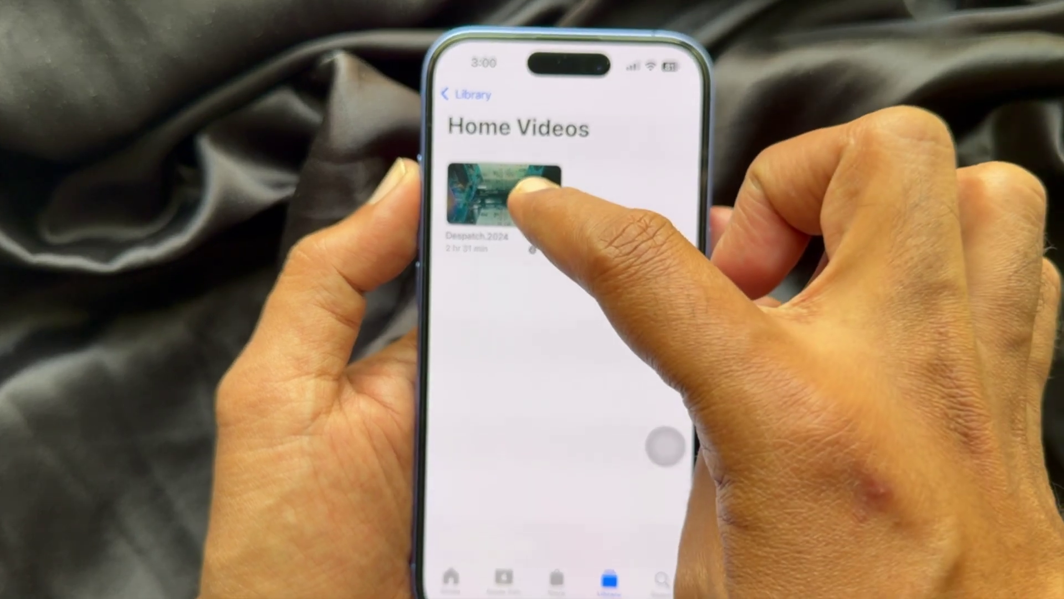
click(508, 169)
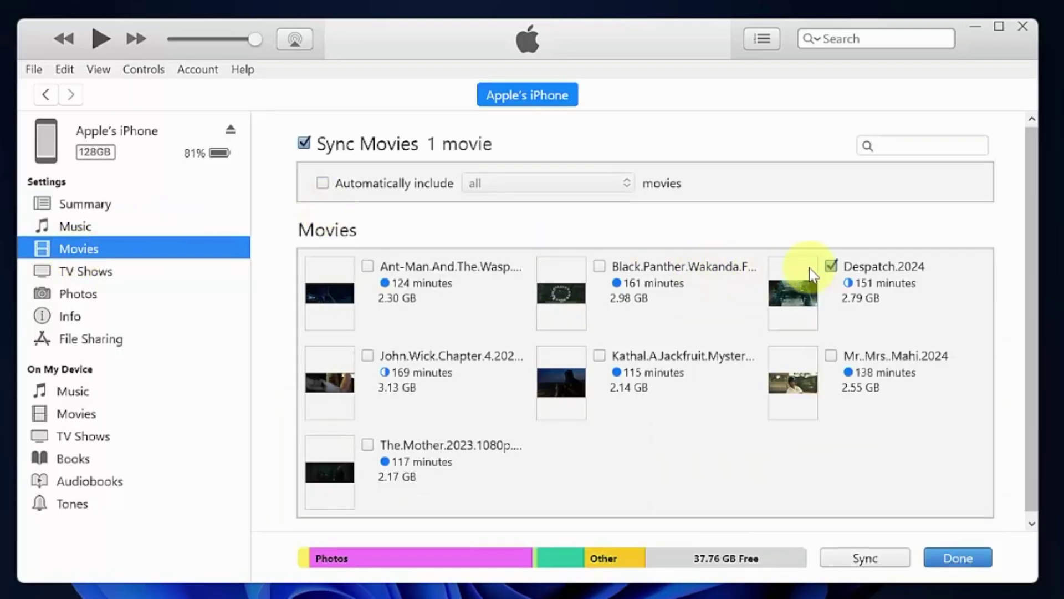
Uncheck Despatch.2024 in the iPhone's Movies sync, apply to remove it, and close the view.
click(833, 267)
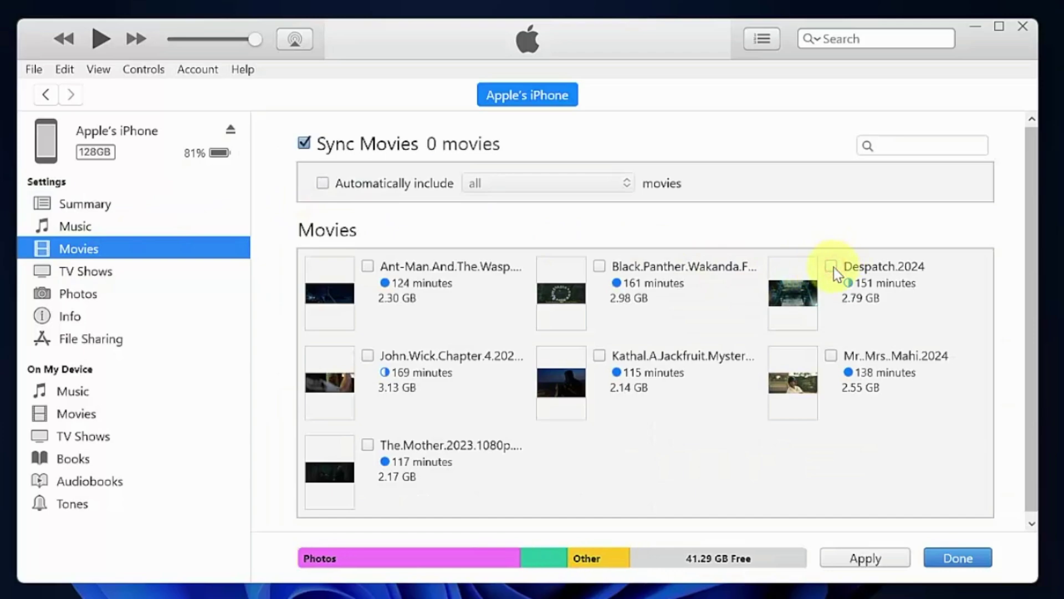
click(874, 559)
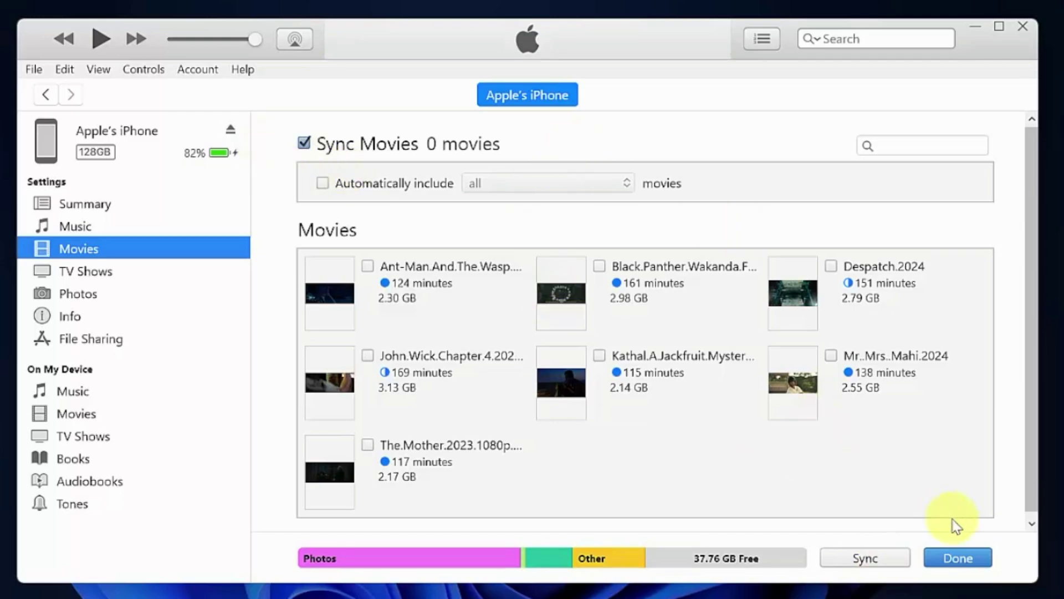
click(956, 559)
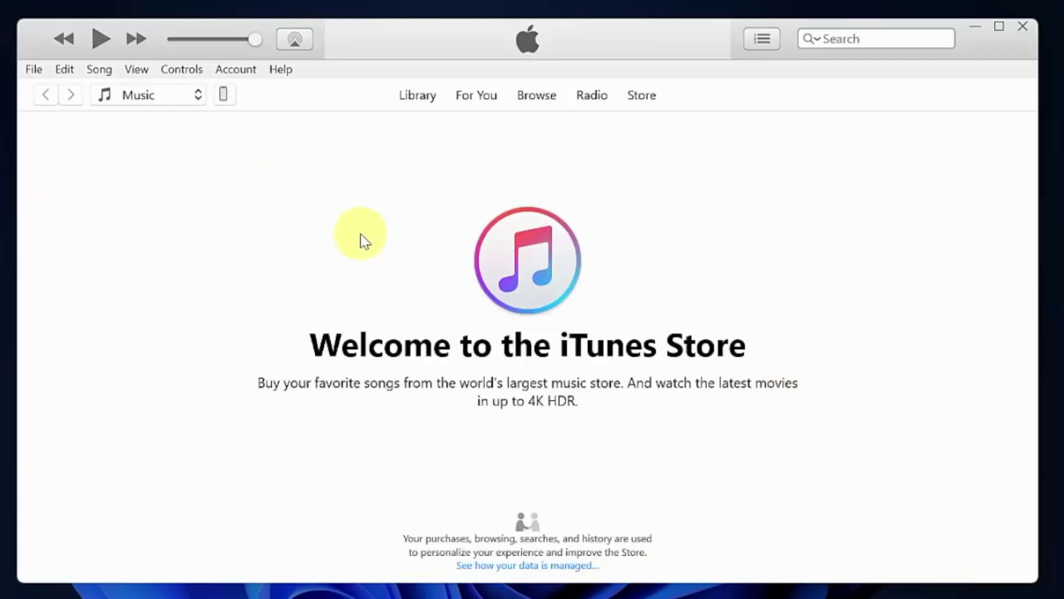
Confirm the iPhone's On My Device Movies list is empty, then leave the device view.
click(222, 97)
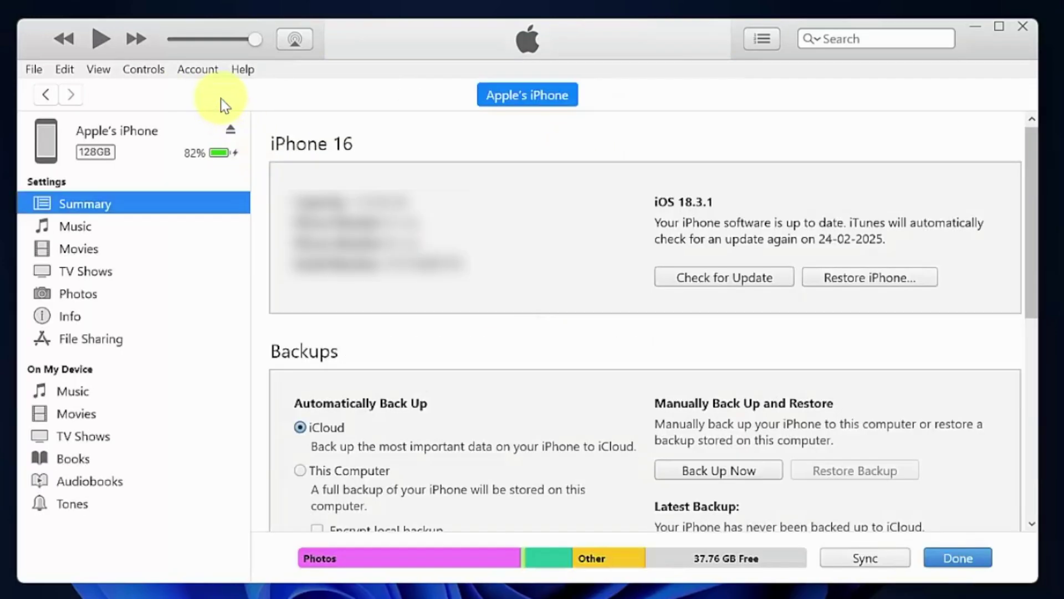
click(75, 416)
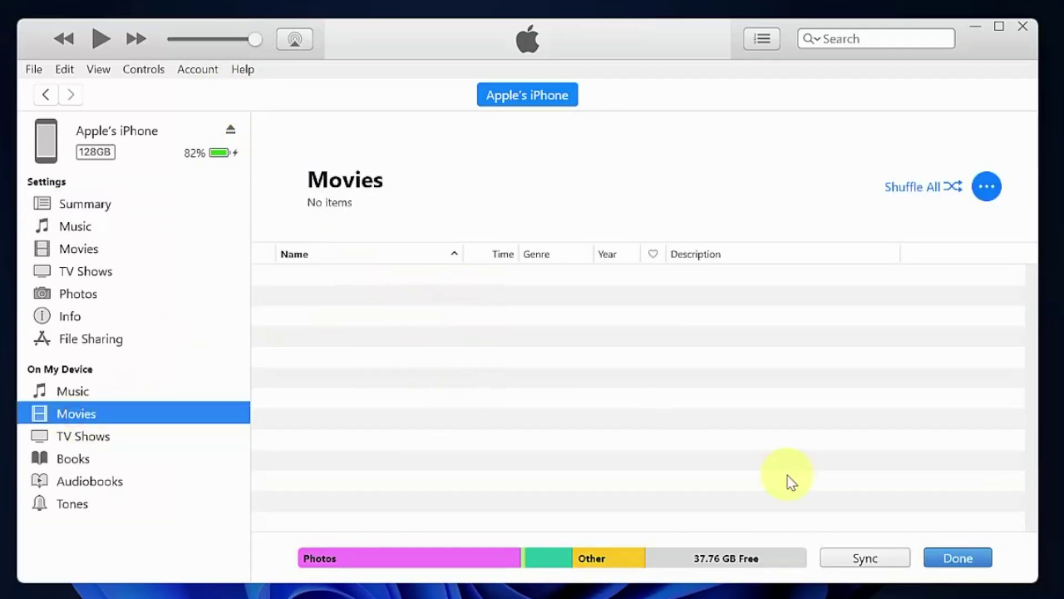
click(959, 558)
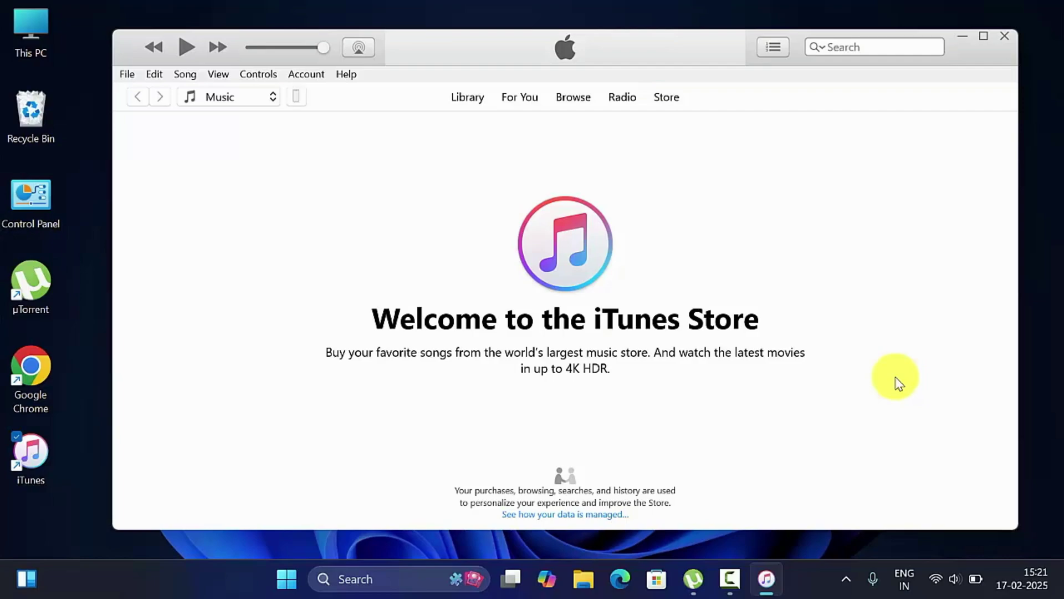
Choose Account > Sign In… to start signing in to the iTunes Store.
click(306, 73)
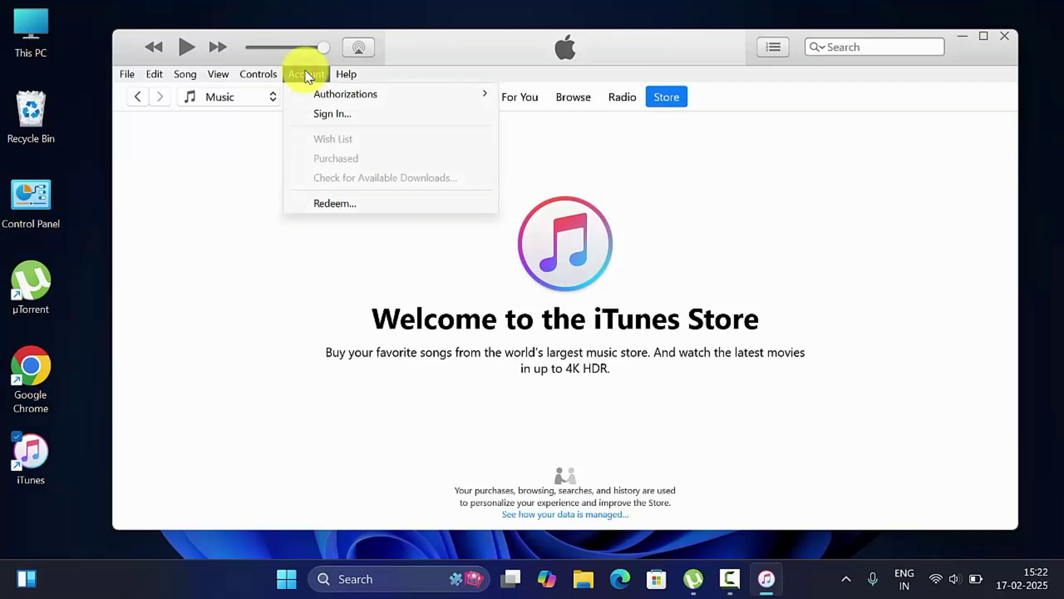
mouse_move(348, 95)
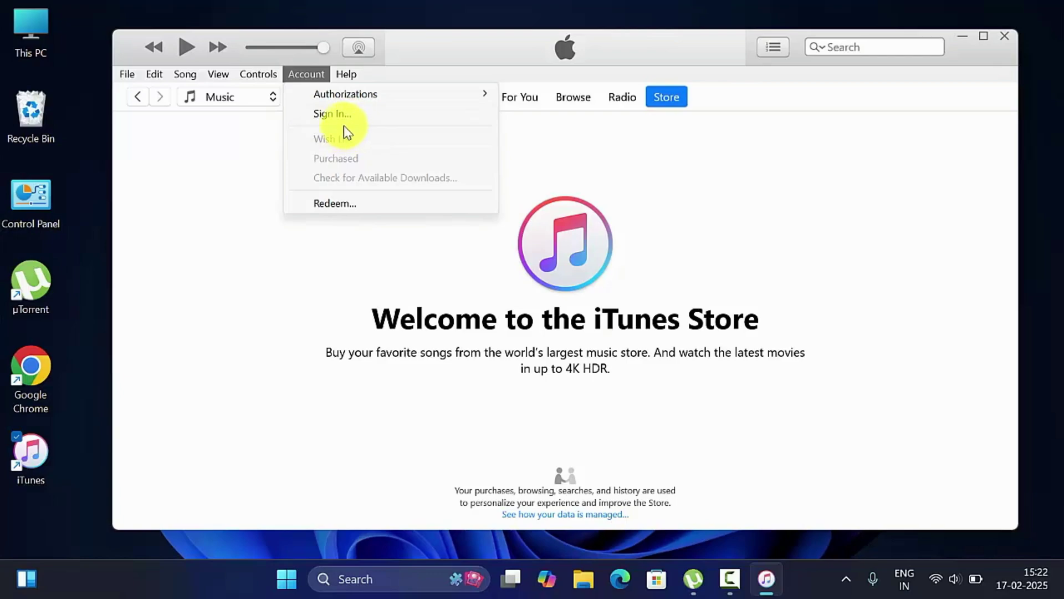
click(349, 115)
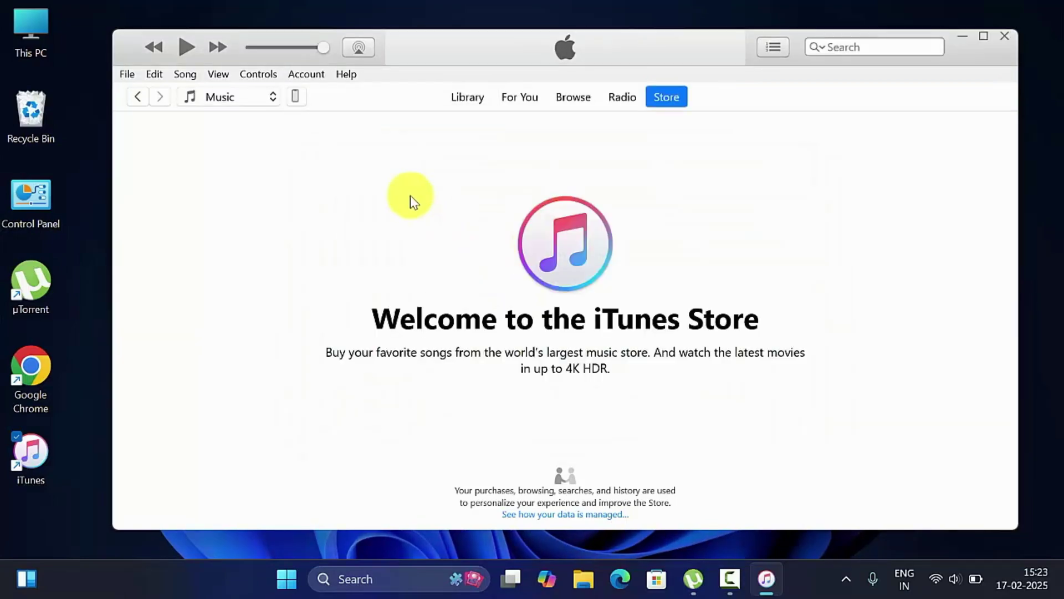
Authorize this computer via Account > Authorizations, dismiss the confirmation, and open the iPhone's summary.
click(309, 75)
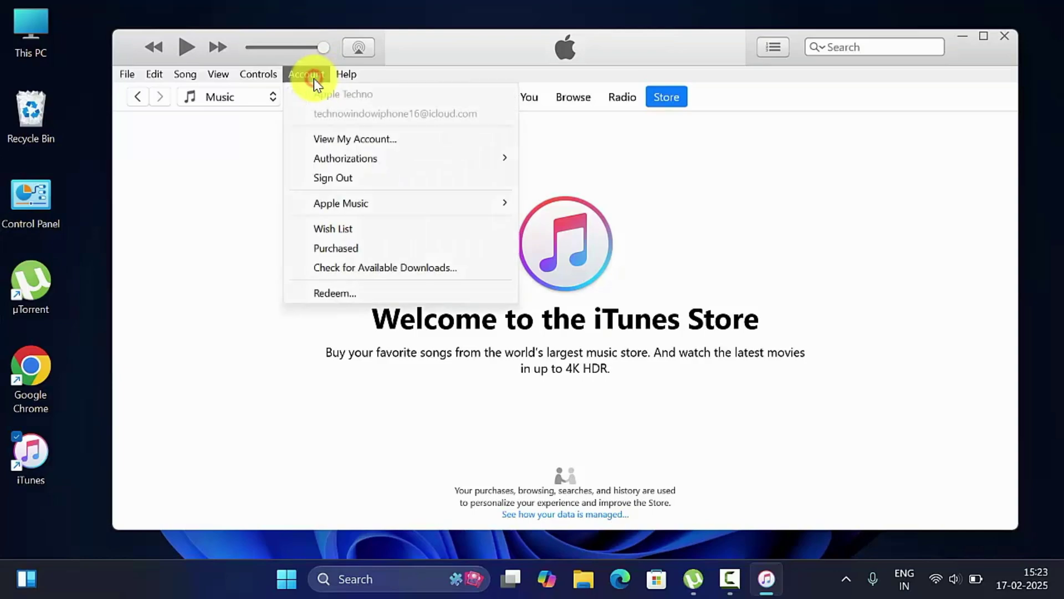
mouse_move(350, 162)
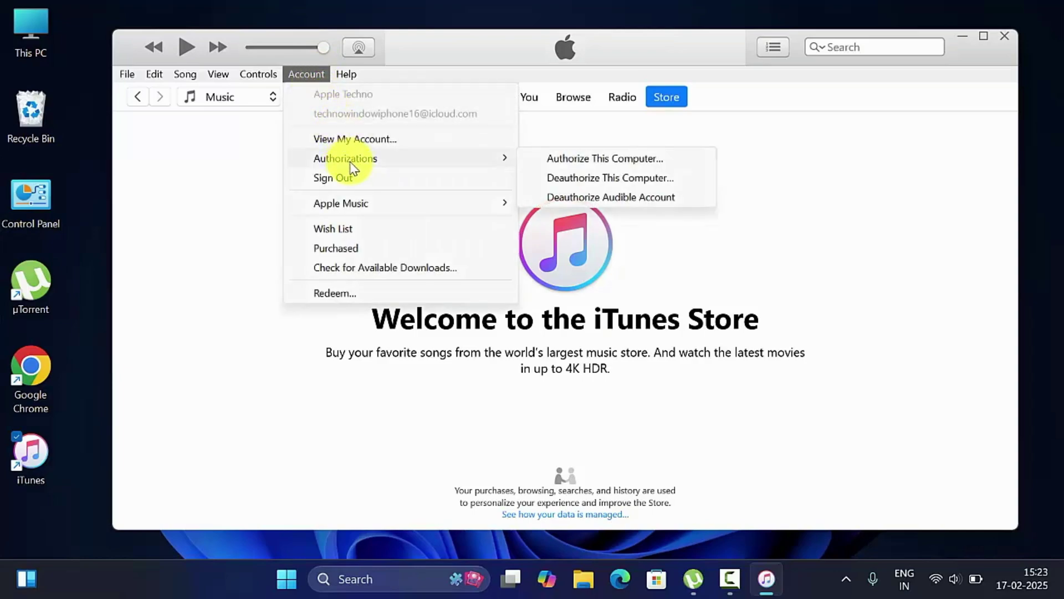
click(607, 159)
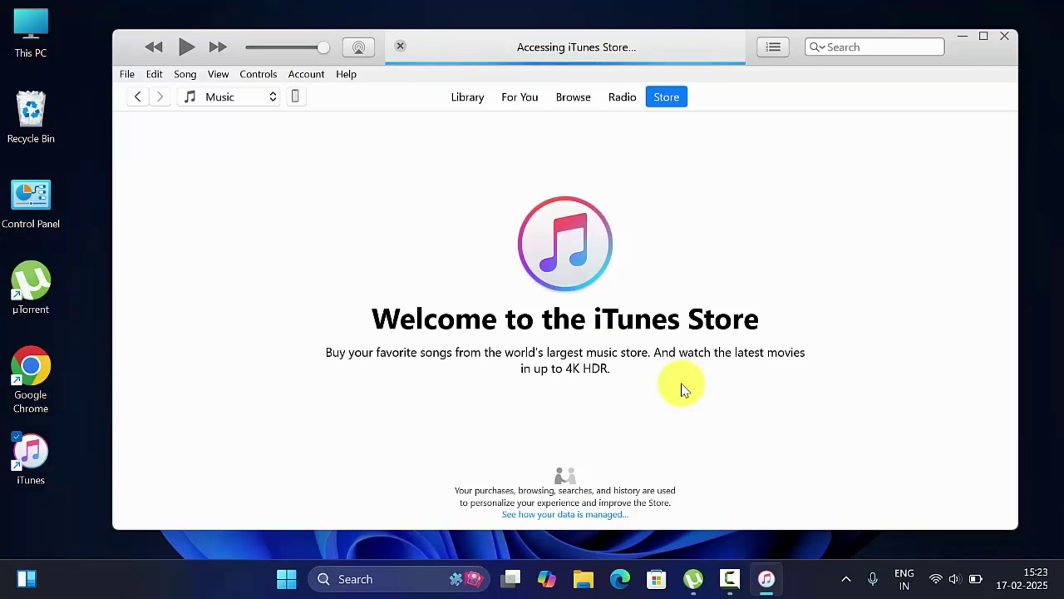
key(Return)
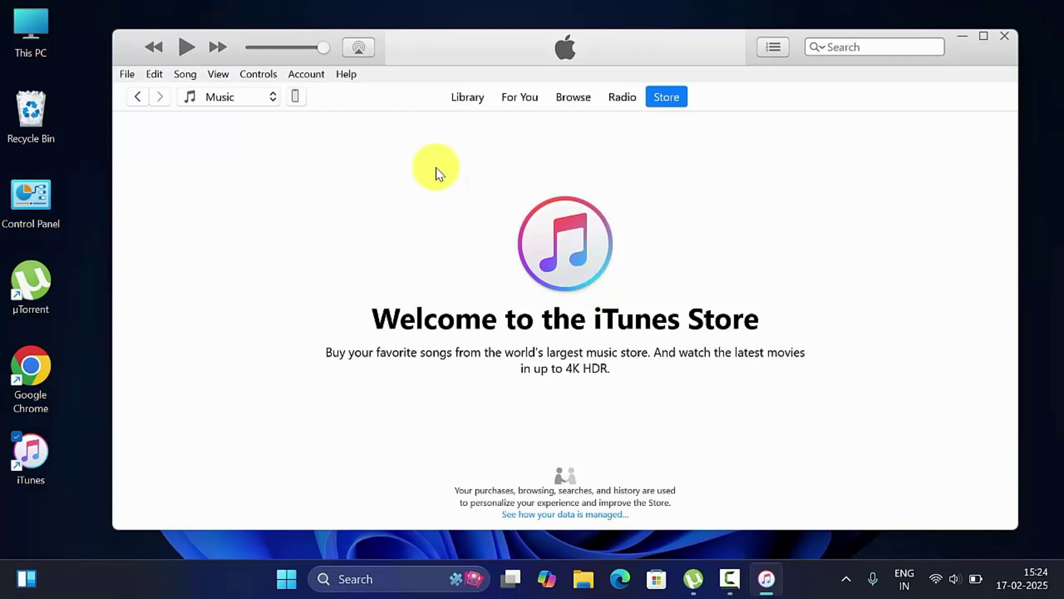
click(298, 97)
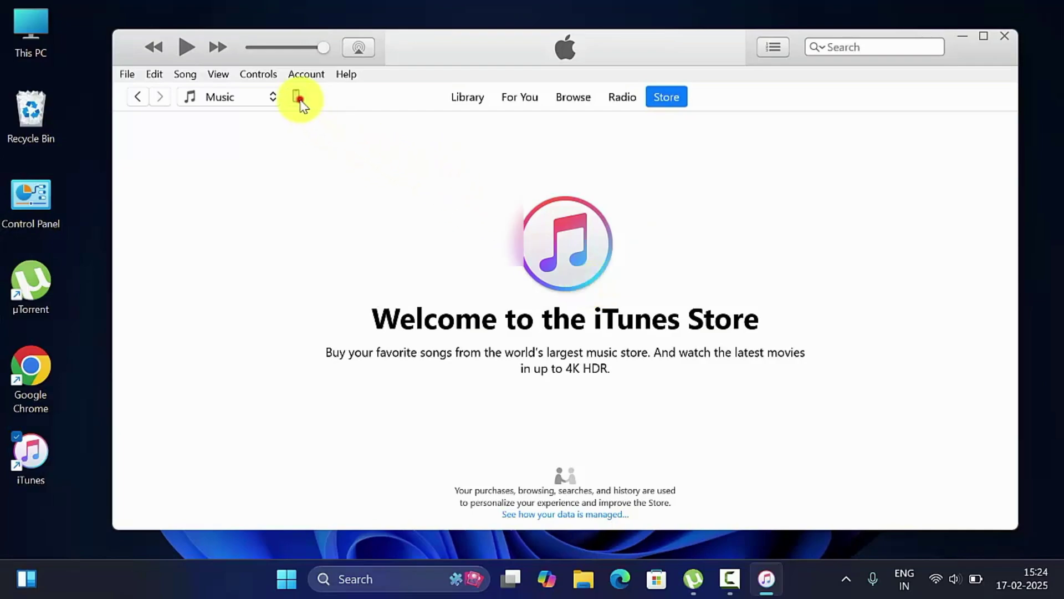